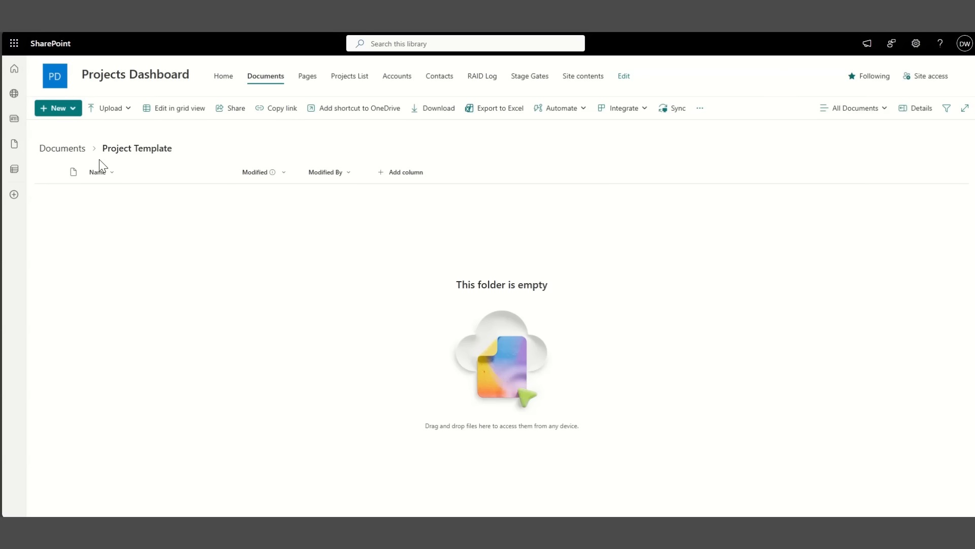
# Create a folder named "1 Pre Sales" inside the Project Template folder.
pyautogui.click(73, 116)
pyautogui.click(80, 131)
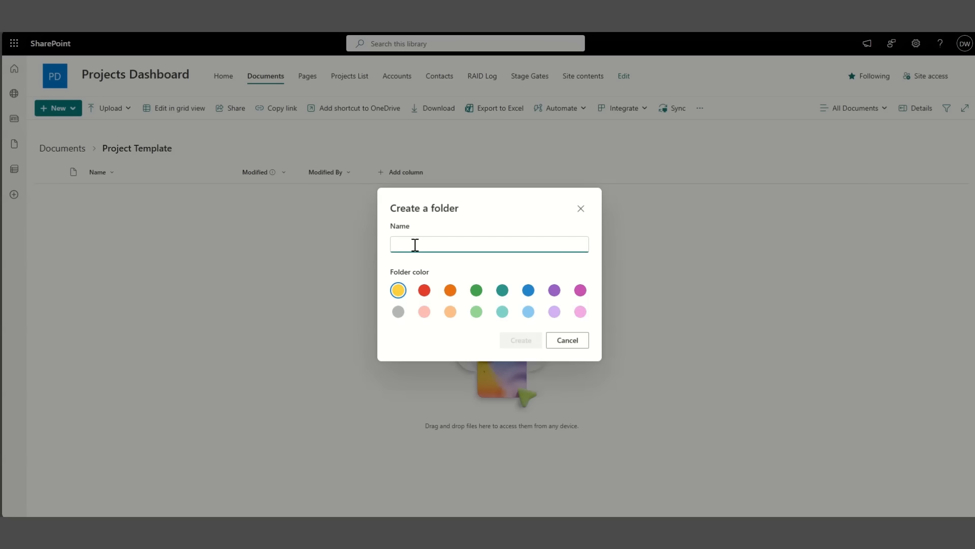
pyautogui.write('1.')
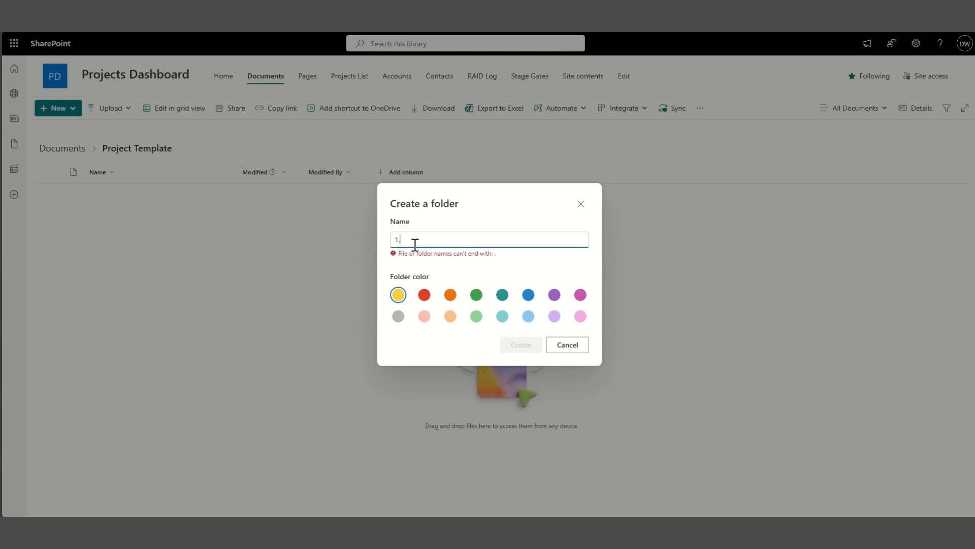
pyautogui.press('BackSpace')
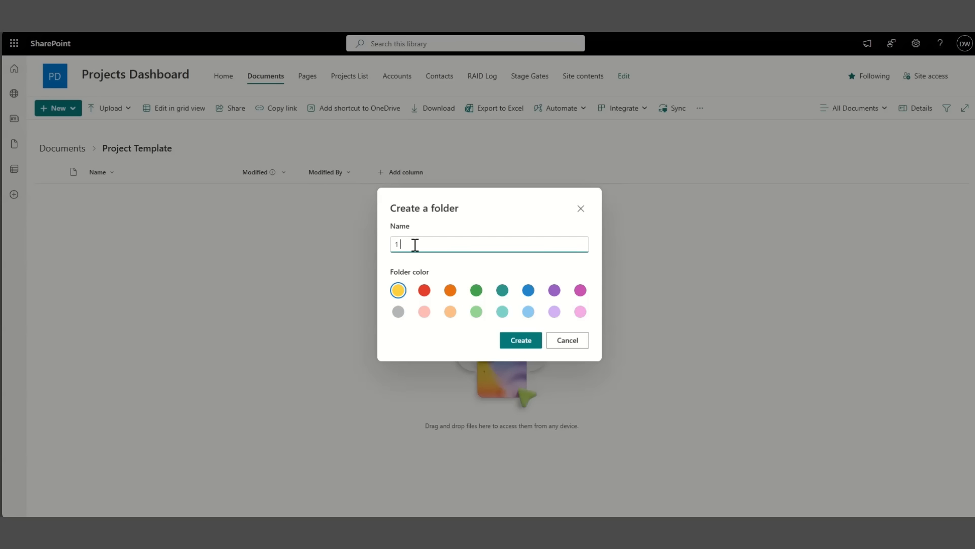
pyautogui.write('Pre Sales')
pyautogui.click(524, 346)
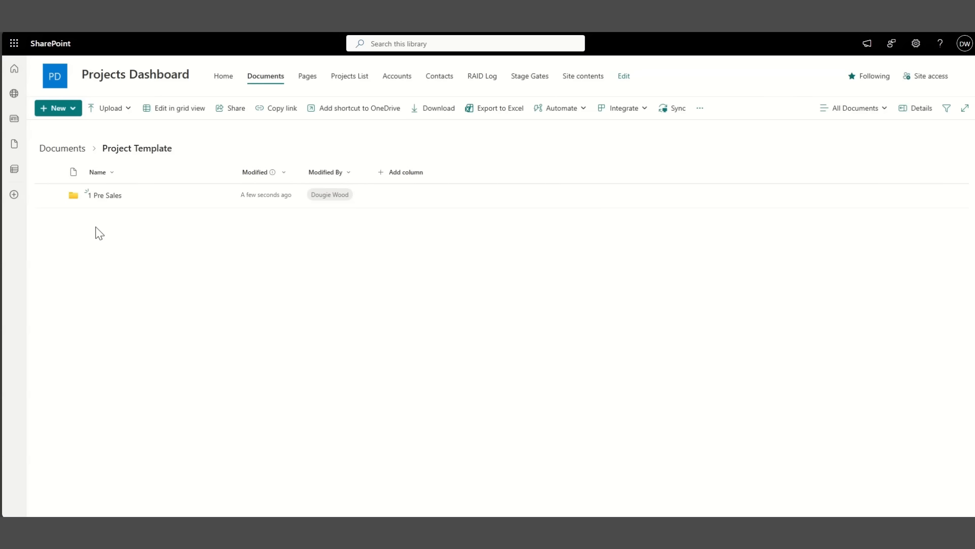
# Create a second folder named "2 Workshop" inside the Project Template folder.
pyautogui.click(71, 108)
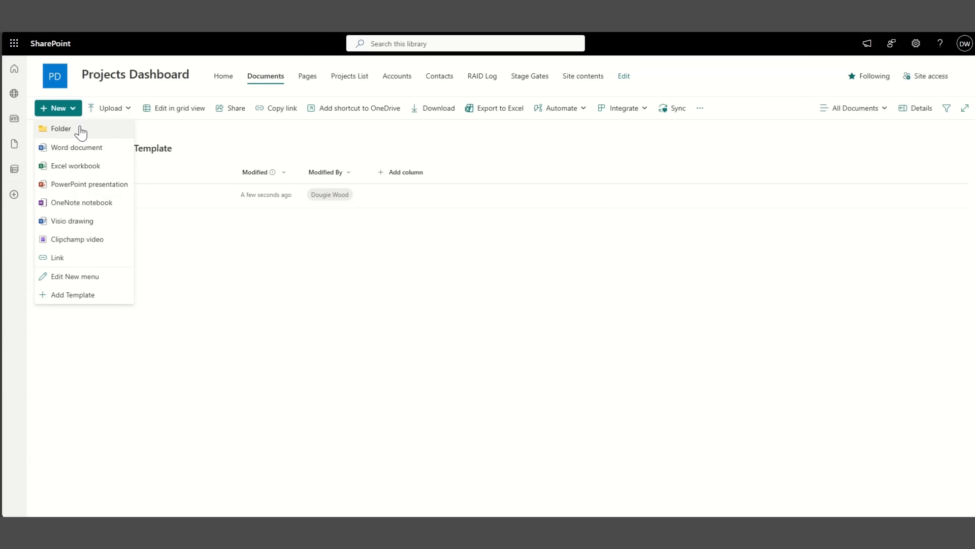
pyautogui.click(80, 131)
pyautogui.write('2')
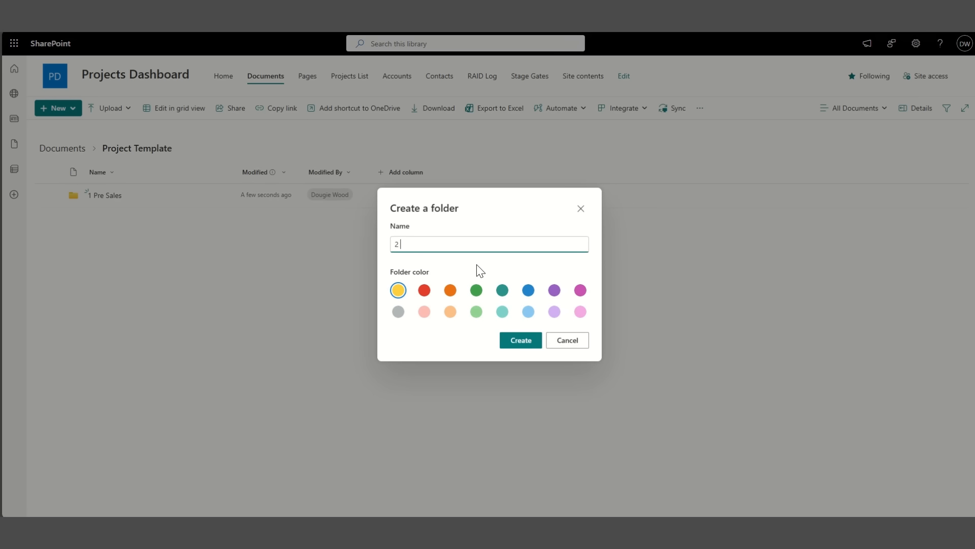
pyautogui.write(' Workshop')
pyautogui.click(512, 344)
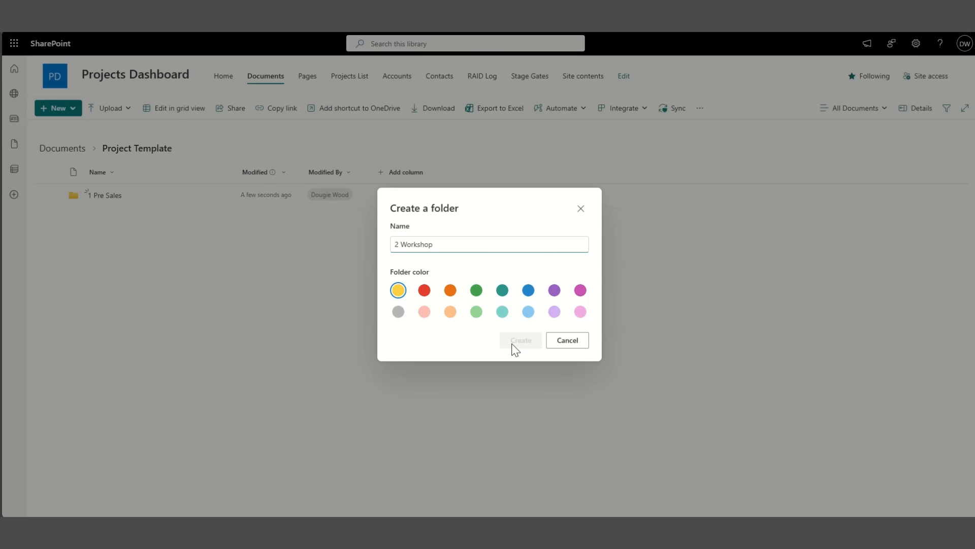
# Add a folder named "3 Build" to the Project Template folder.
pyautogui.click(68, 109)
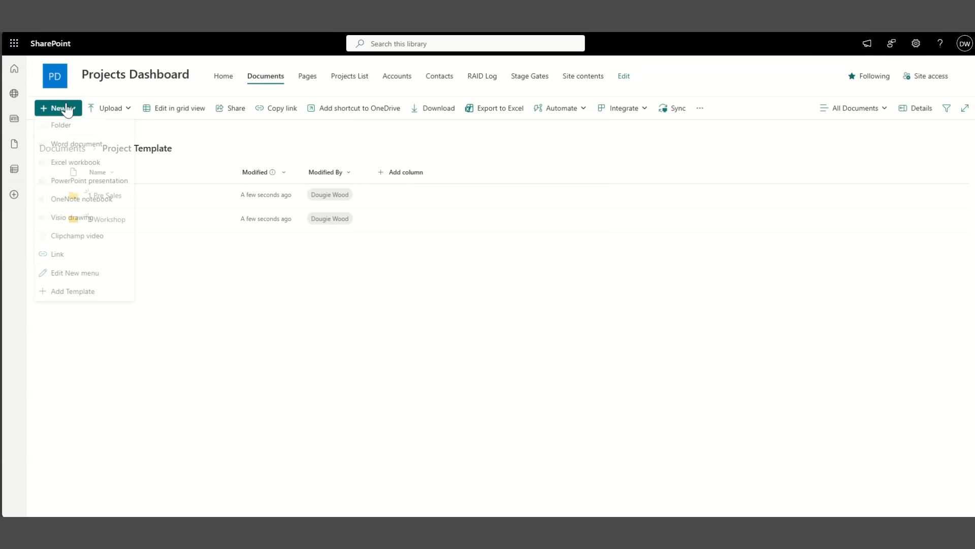
pyautogui.click(77, 127)
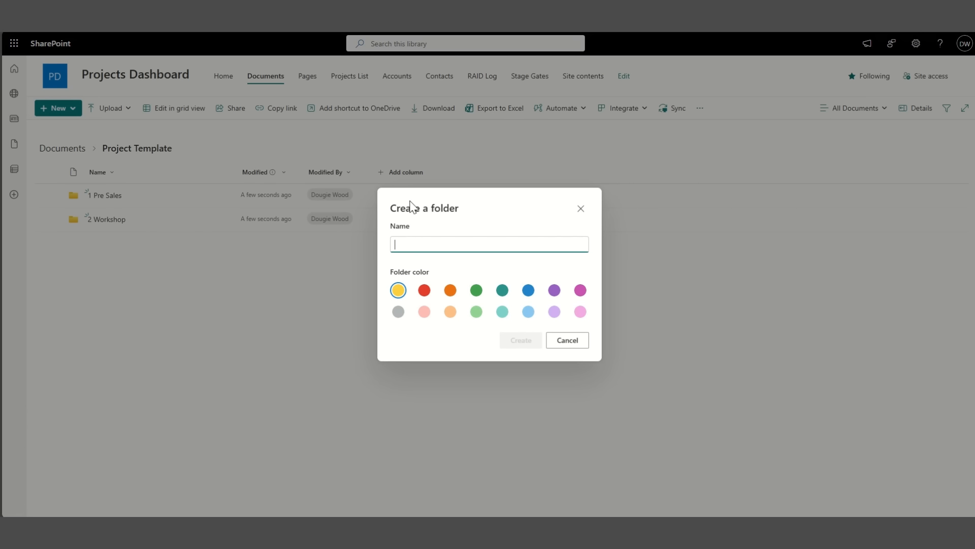
pyautogui.write('3 b')
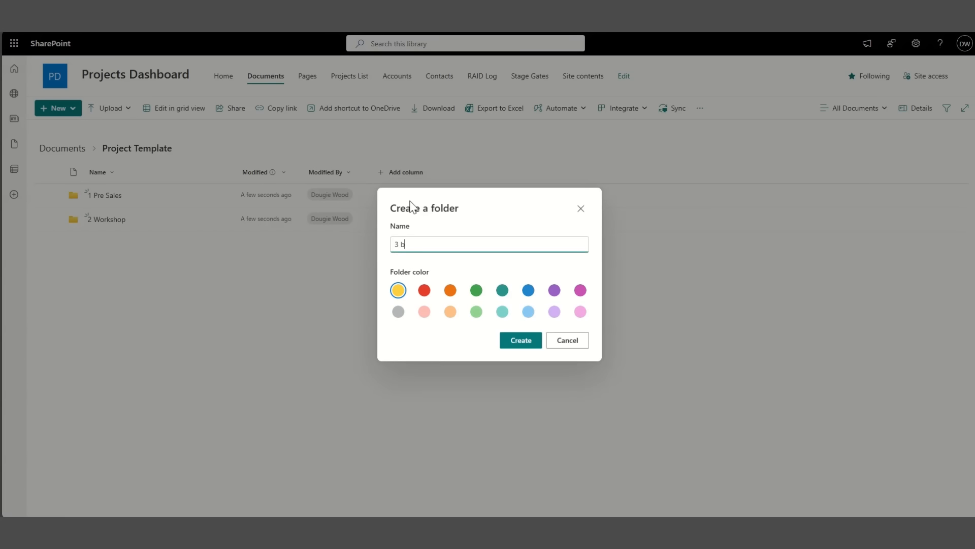
pyautogui.press('BackSpace')
pyautogui.write('Build')
pyautogui.click(517, 342)
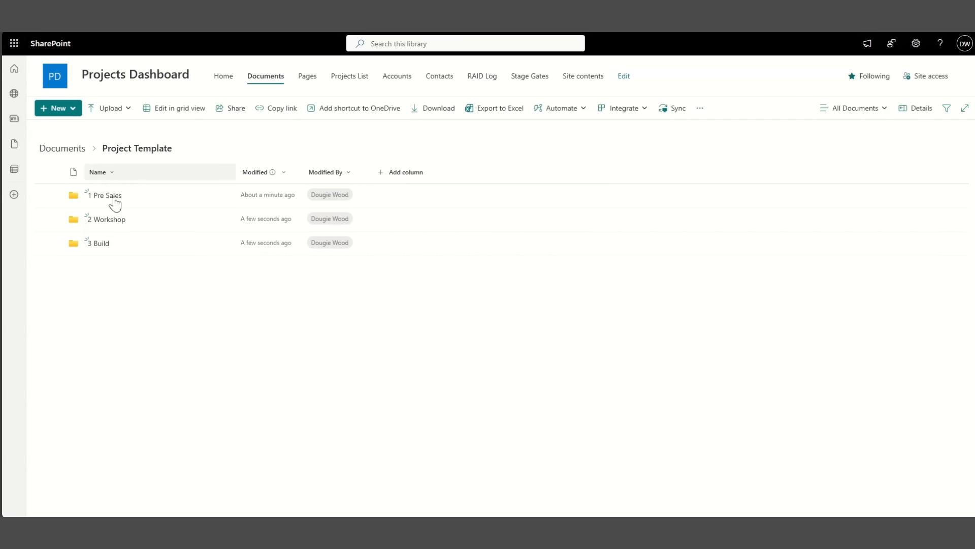
# Add a folder named "4 Test" to the Project Template folder.
pyautogui.click(63, 108)
pyautogui.click(92, 130)
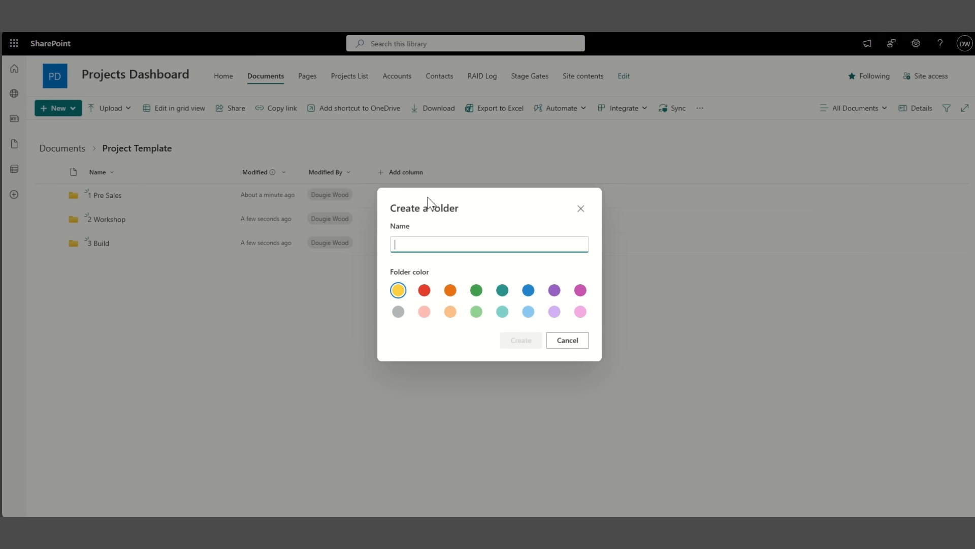
pyautogui.write('4.')
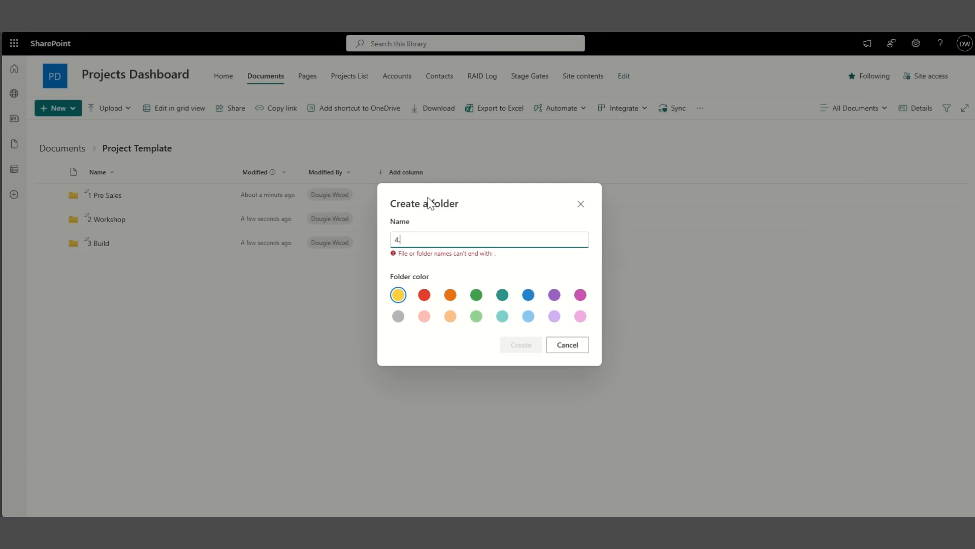
pyautogui.press('BackSpace')
pyautogui.write('tE')
pyautogui.press('BackSpace')
pyautogui.press('BackSpace')
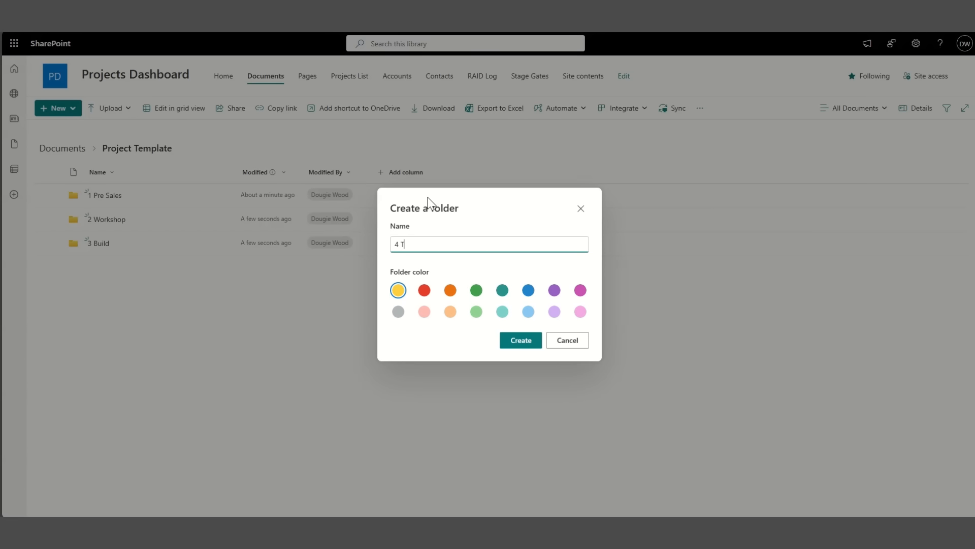
pyautogui.write('Test')
pyautogui.click(519, 339)
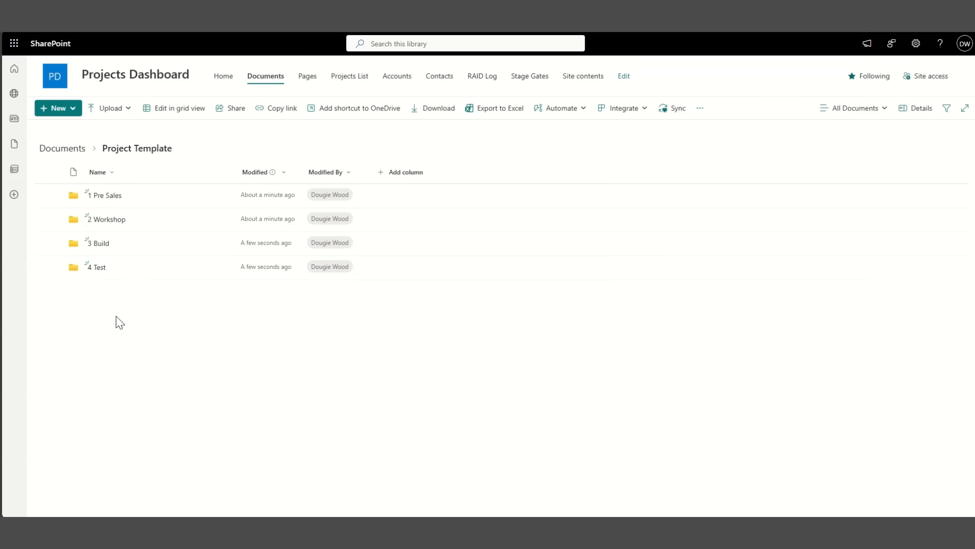
# Add a folder named "5 Training" to the Project Template folder.
pyautogui.click(64, 113)
pyautogui.click(89, 133)
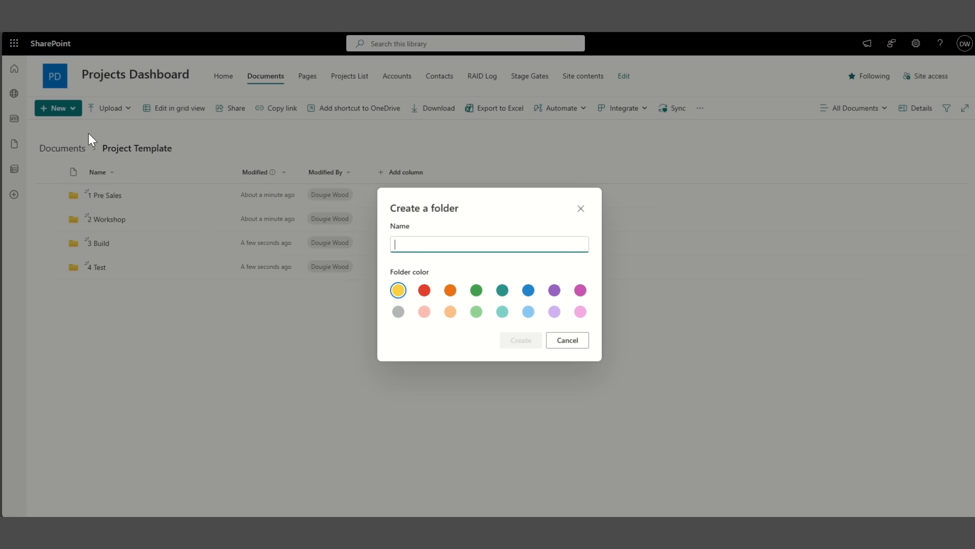
pyautogui.write('5 Training')
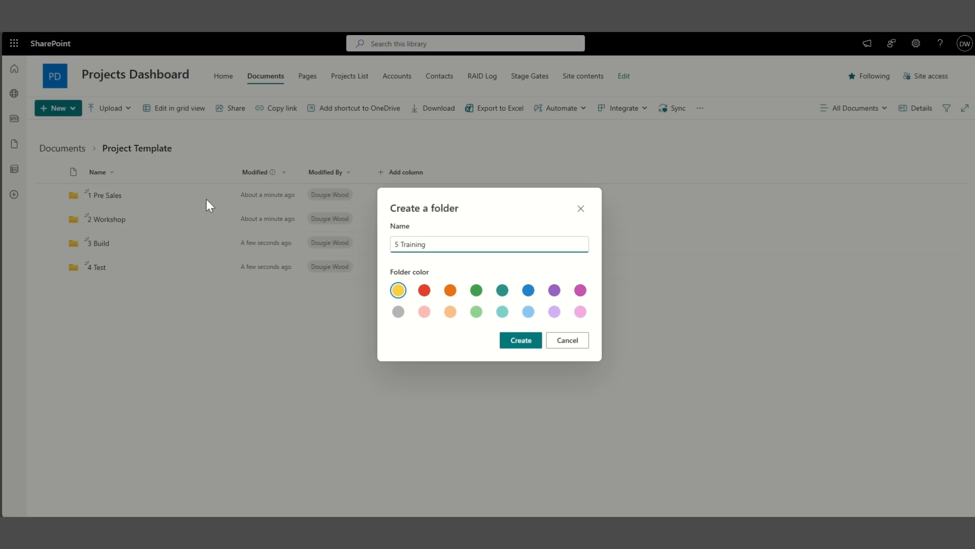
pyautogui.click(524, 342)
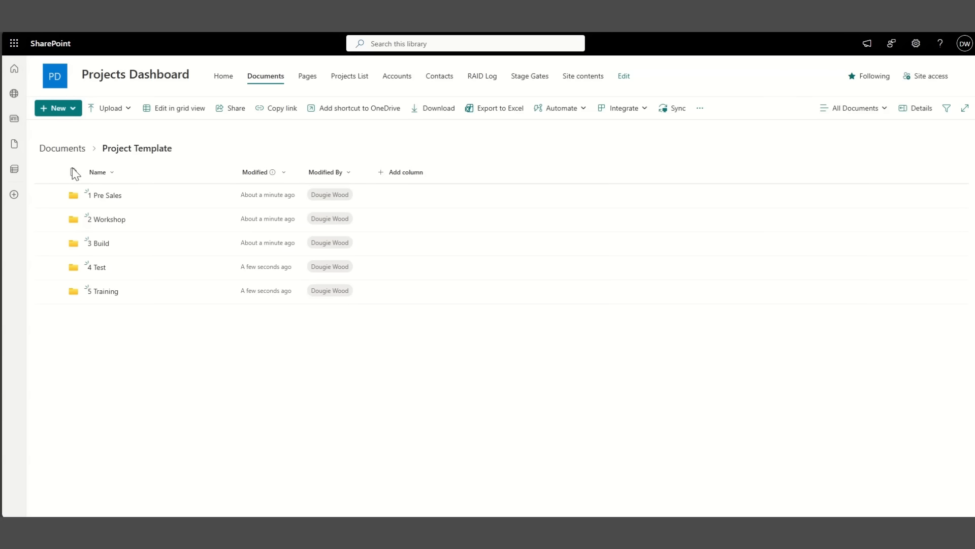
# Add a folder named "6 Support" to the Project Template folder.
pyautogui.click(69, 112)
pyautogui.click(79, 124)
pyautogui.write('6 Su[port')
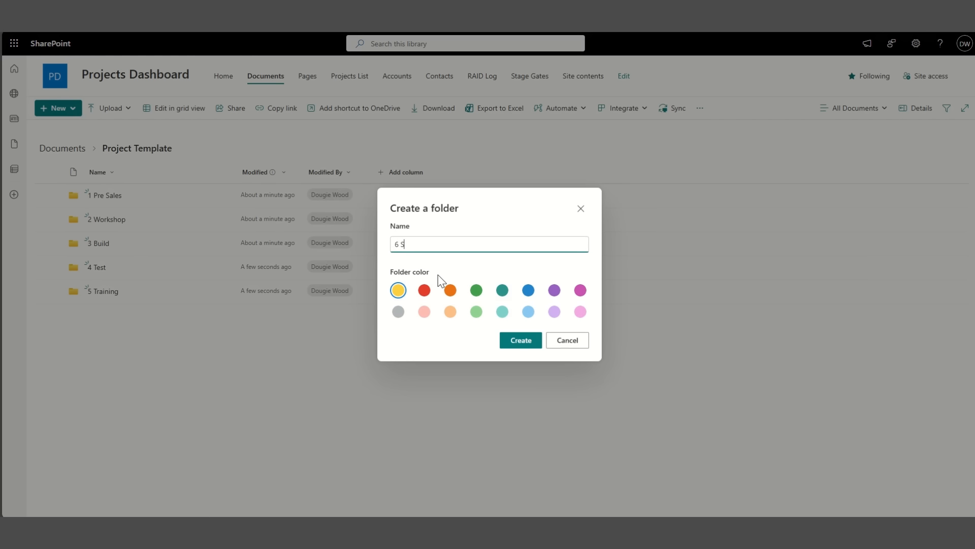
pyautogui.press('BackSpace')
pyautogui.press('BackSpace')
pyautogui.press('BackSpace')
pyautogui.press('BackSpace')
pyautogui.press('BackSpace')
pyautogui.write('pport')
pyautogui.click(529, 339)
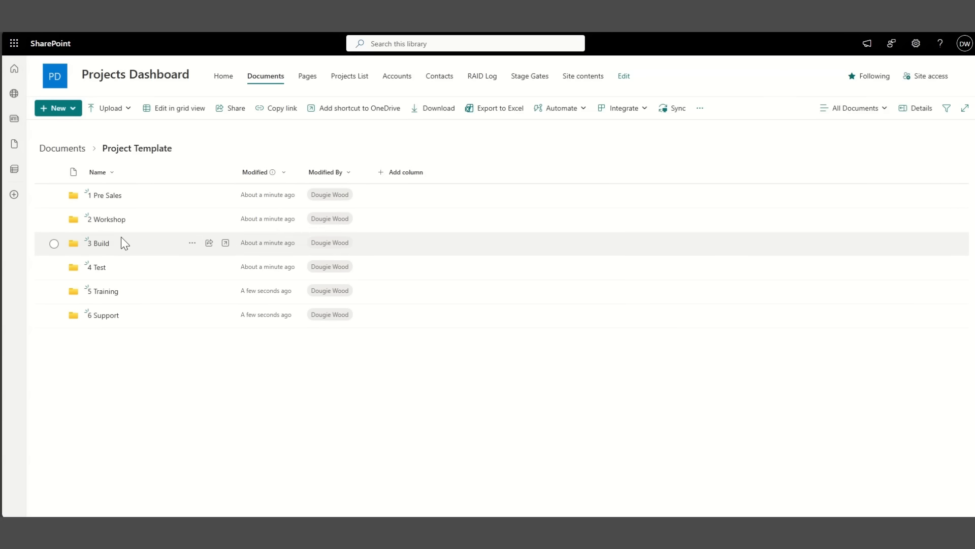
# View the contents of the 2 Workshop folder, the Documents library root and the Projects List.
pyautogui.click(114, 222)
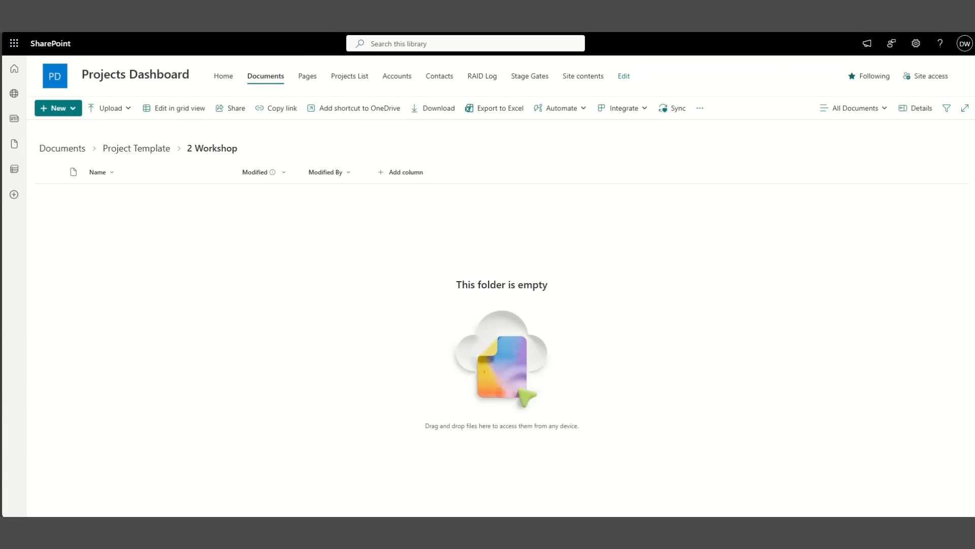
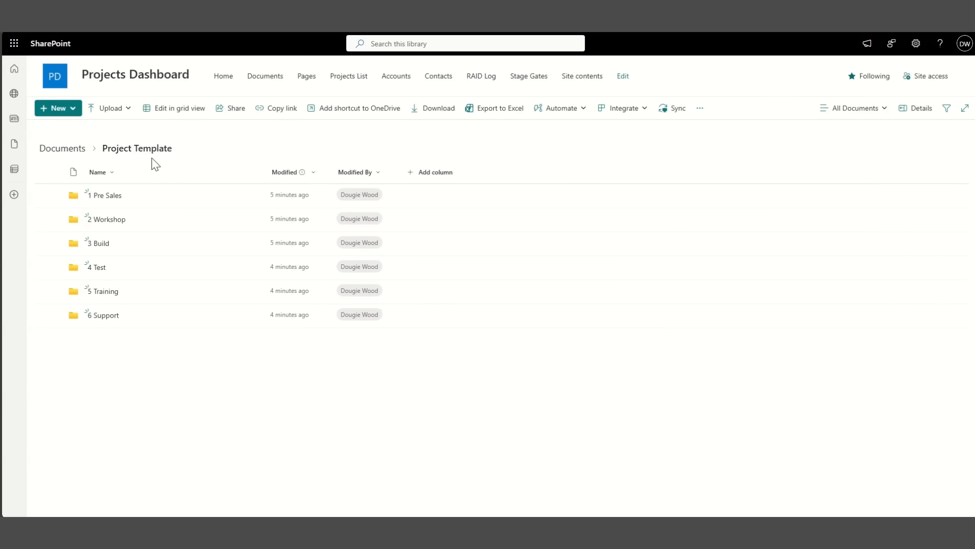
pyautogui.click(71, 150)
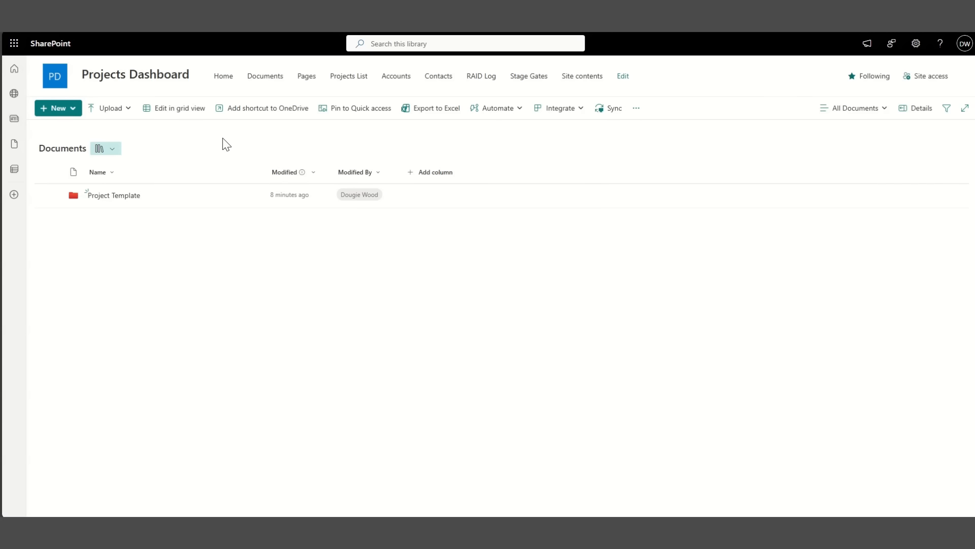
pyautogui.click(358, 81)
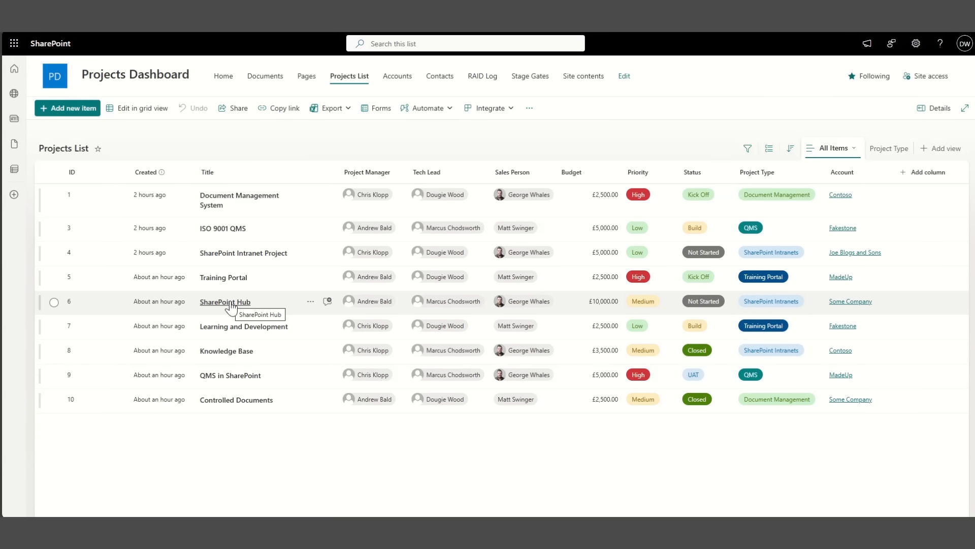
pyautogui.click(273, 77)
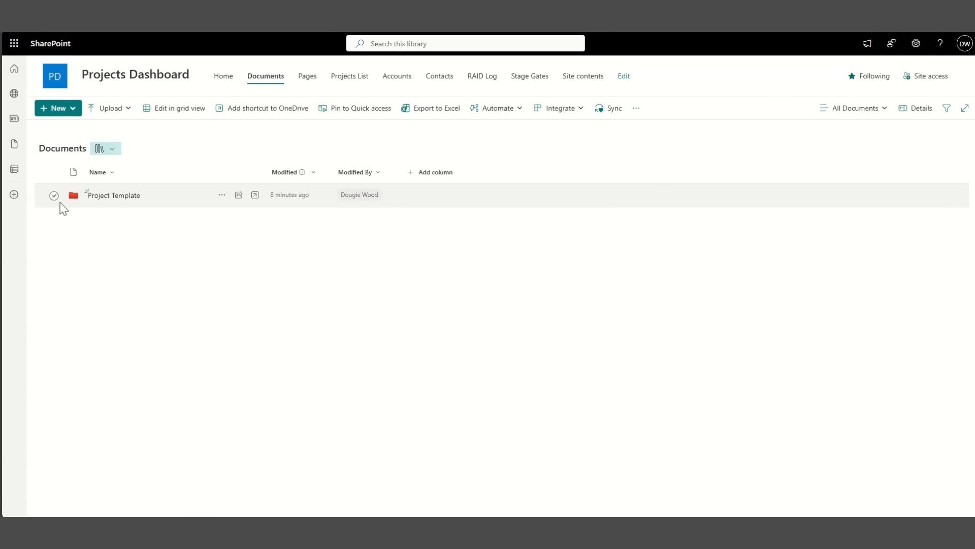
# Add a Hyperlink column named "Documents" to the Projects List.
pyautogui.click(351, 76)
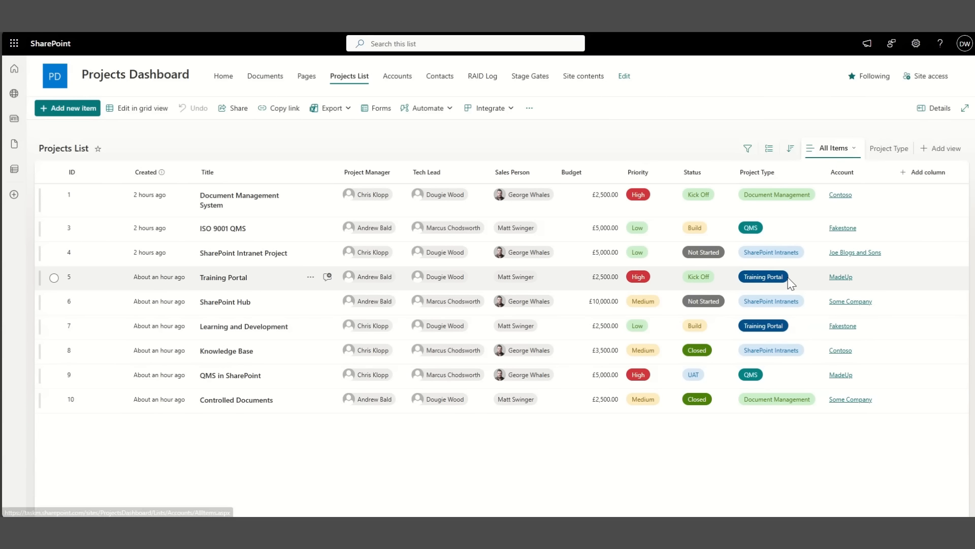
pyautogui.click(930, 177)
pyautogui.scroll(-3, 907, 297)
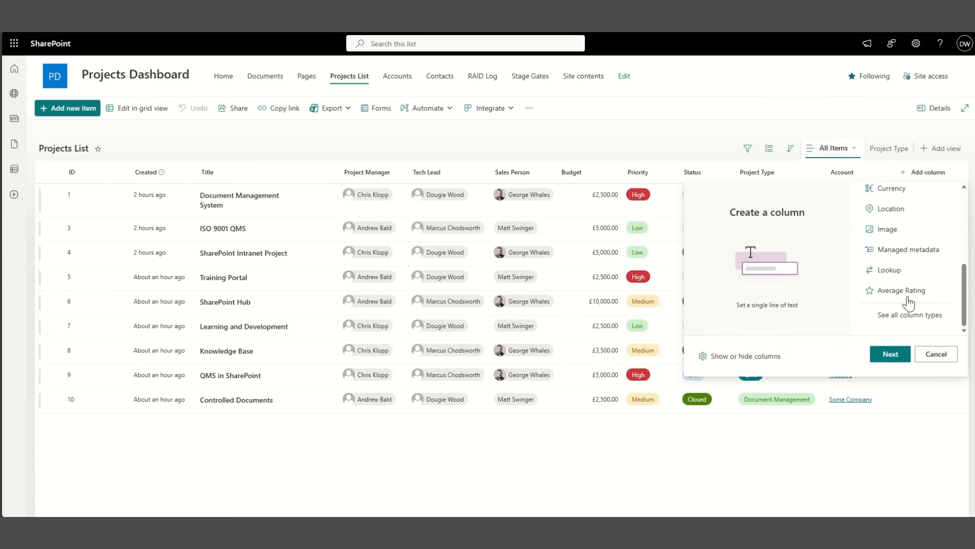
pyautogui.scroll(3, 905, 274)
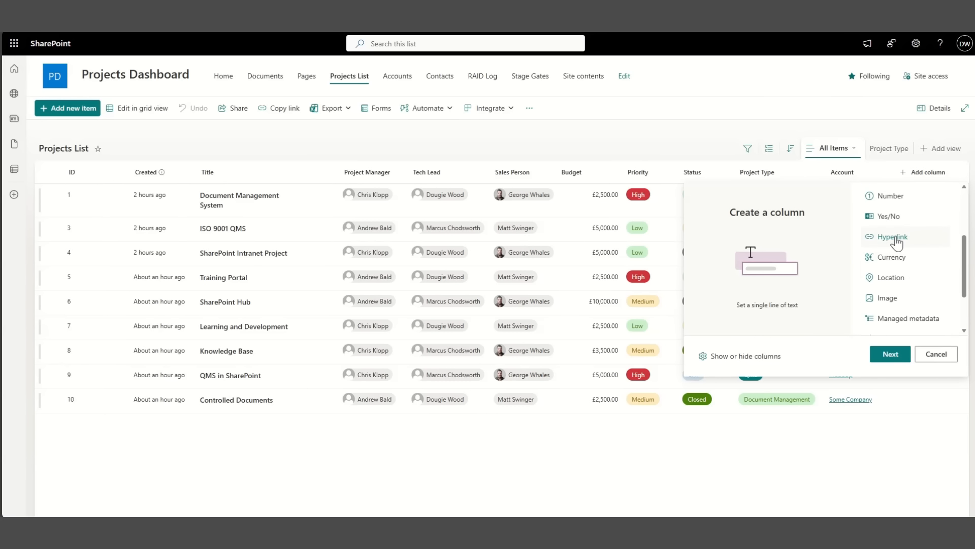
pyautogui.click(894, 237)
pyautogui.click(891, 354)
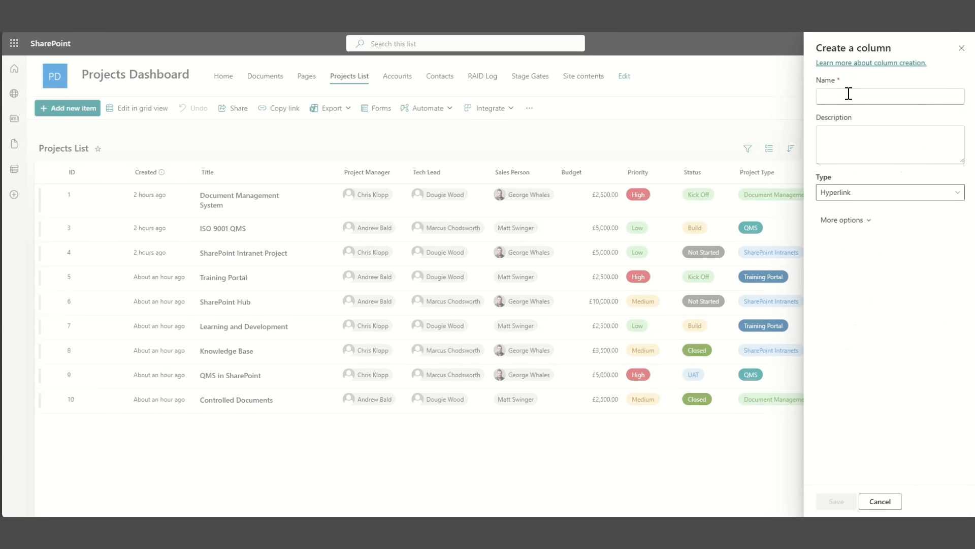
pyautogui.click(845, 97)
pyautogui.write('dO')
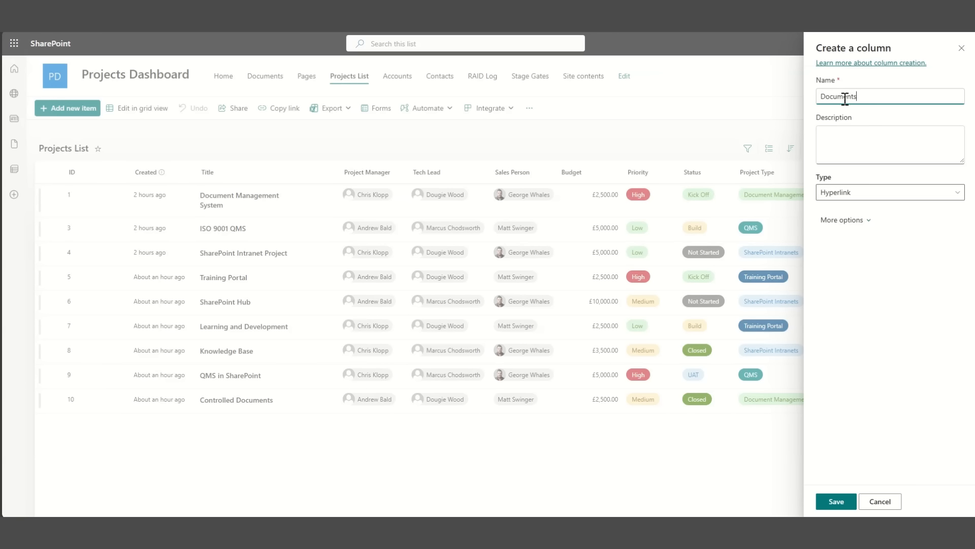
pyautogui.click(836, 502)
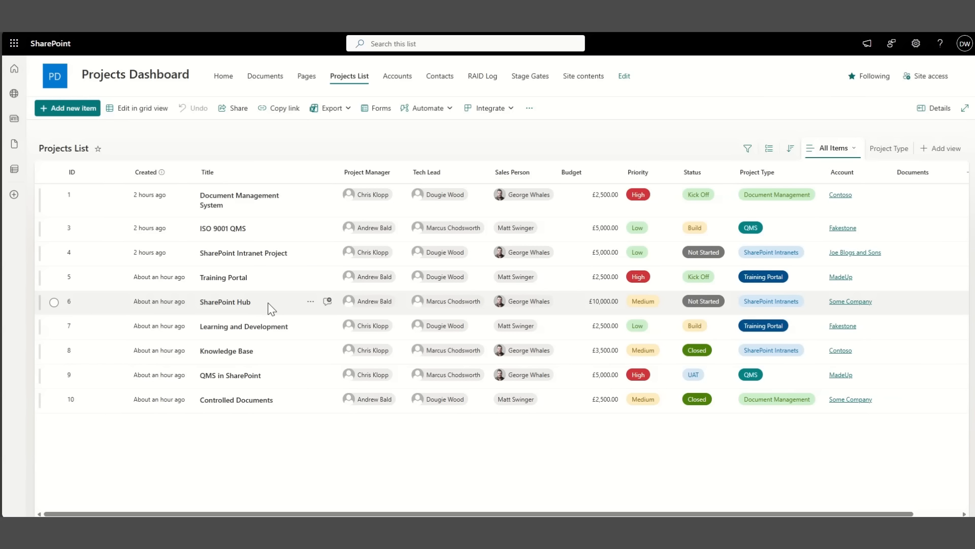
# Copy the Project Template folder into the root of the same Documents library.
pyautogui.click(268, 77)
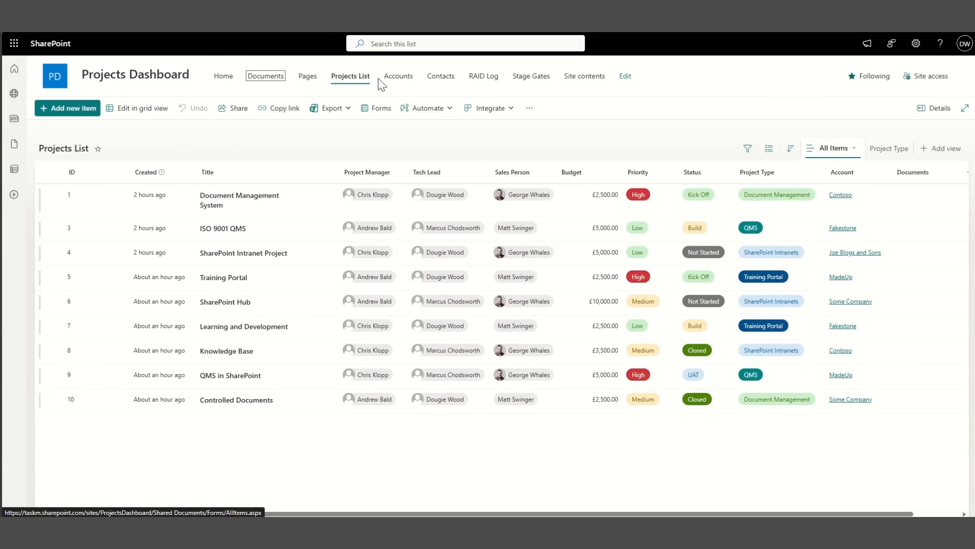
pyautogui.click(269, 78)
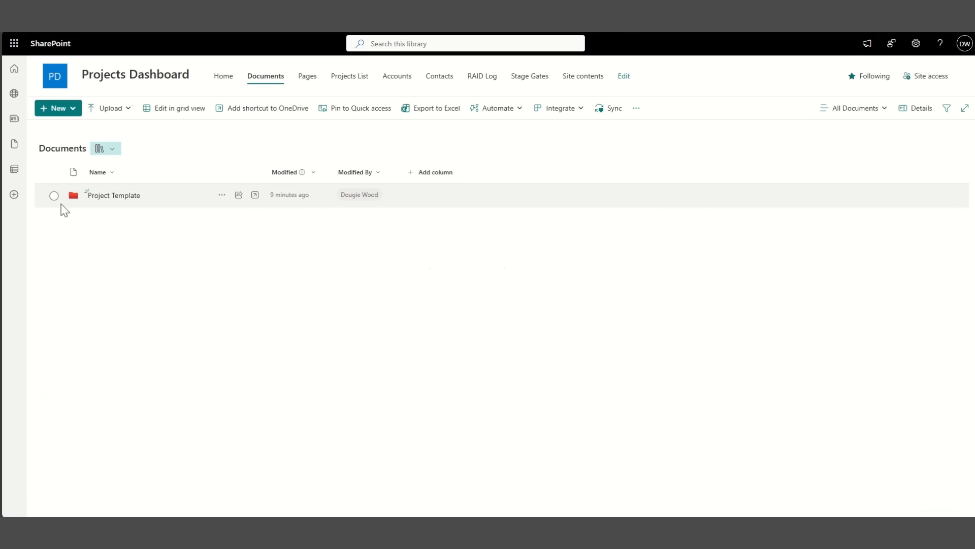
pyautogui.click(54, 196)
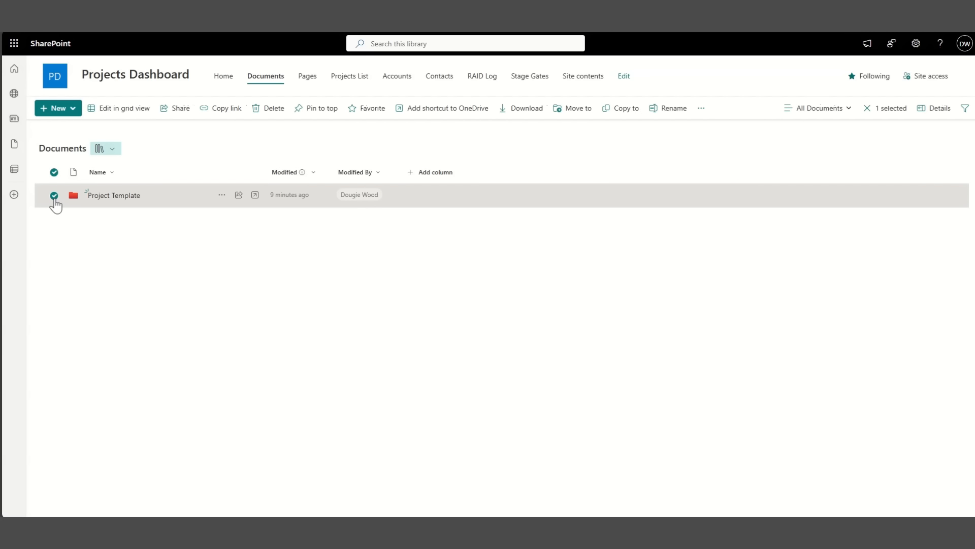
pyautogui.click(622, 108)
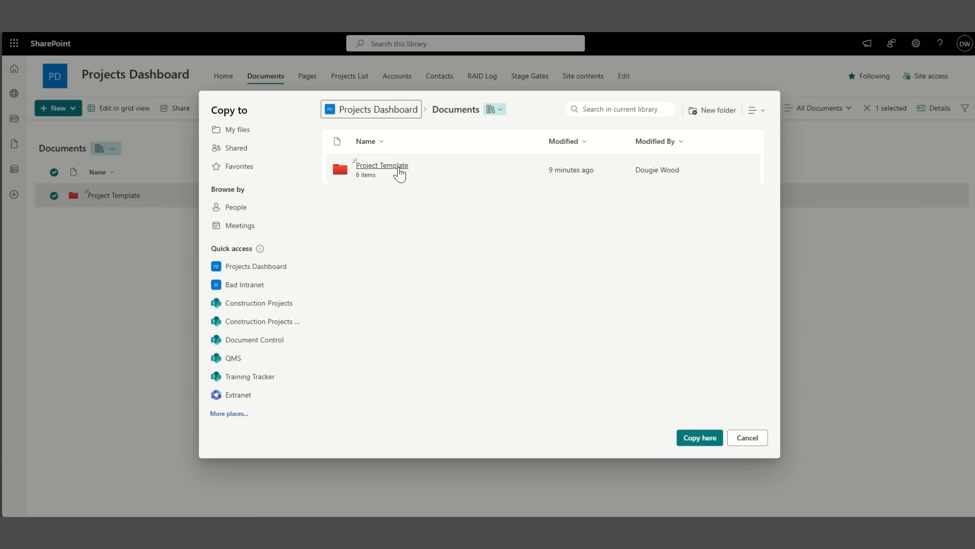
pyautogui.click(701, 437)
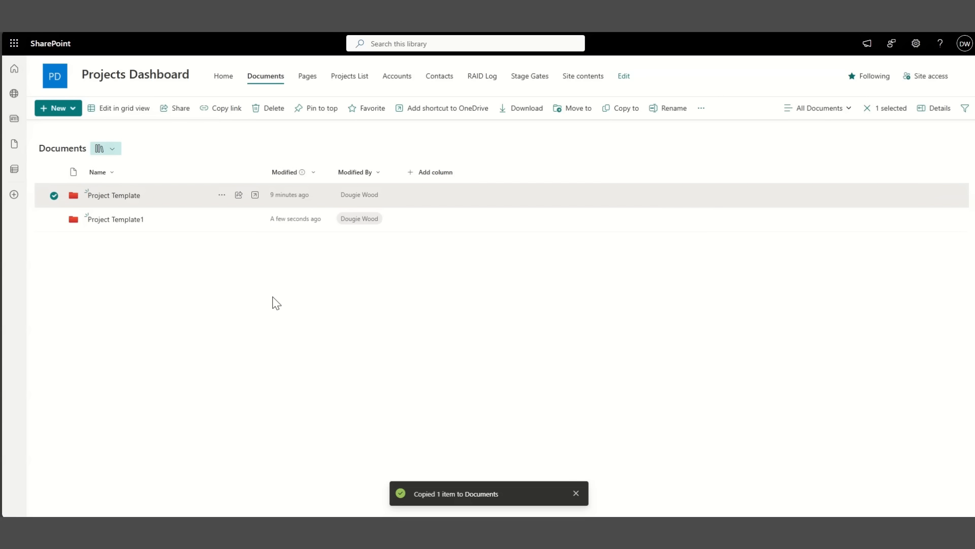
# Rename the copied template folder to "Some Company - SharePoint Hub" and set its folder color to yellow.
pyautogui.click(54, 195)
pyautogui.click(54, 220)
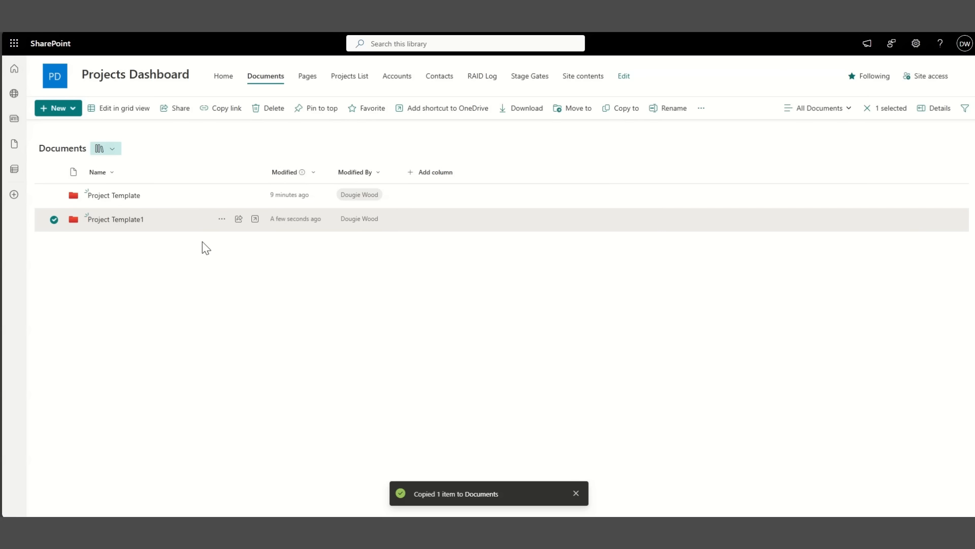
pyautogui.click(670, 108)
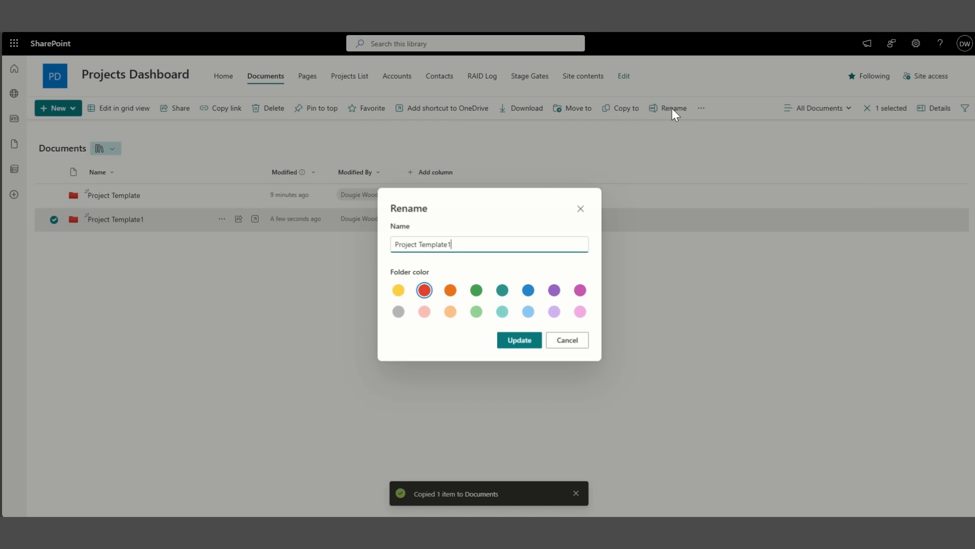
pyautogui.tripleClick(470, 245)
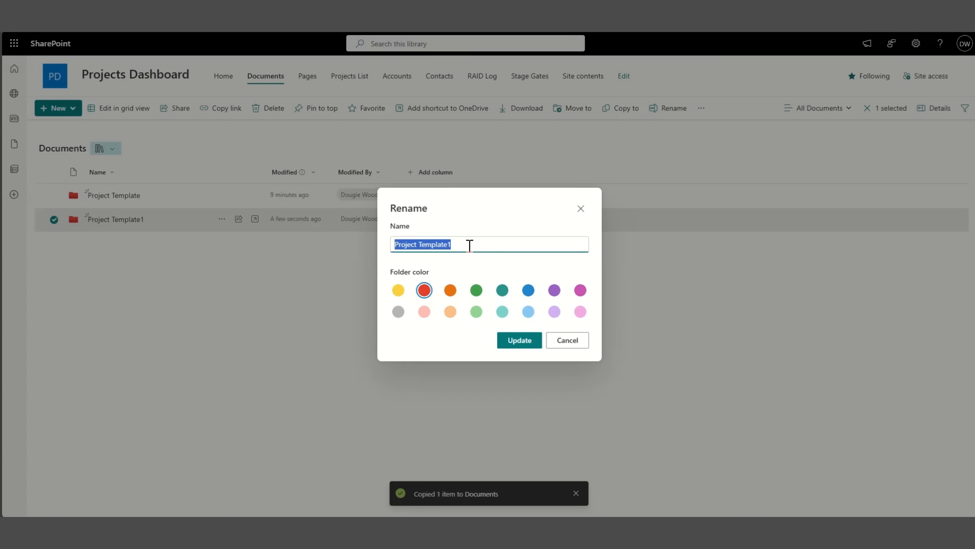
pyautogui.write('Some Company - SharePoint Hub')
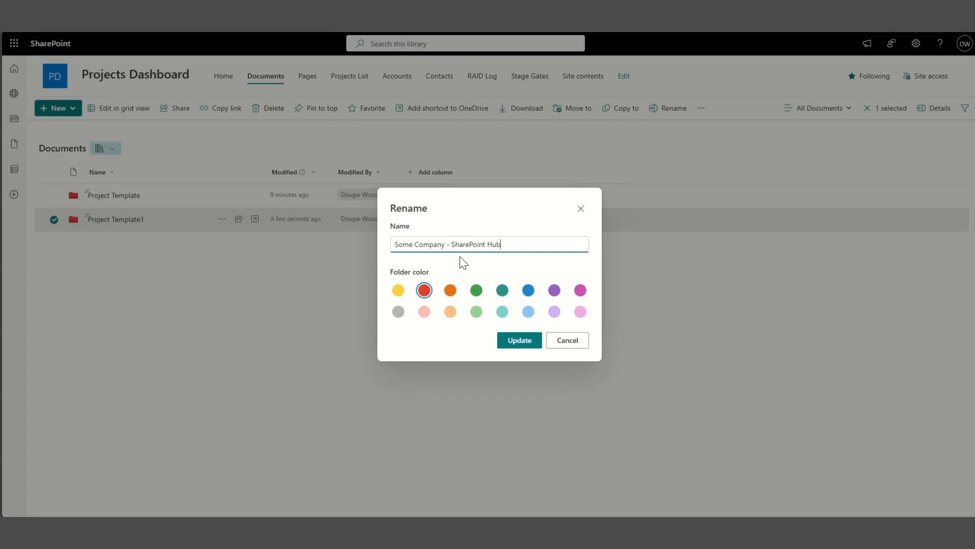
pyautogui.click(398, 290)
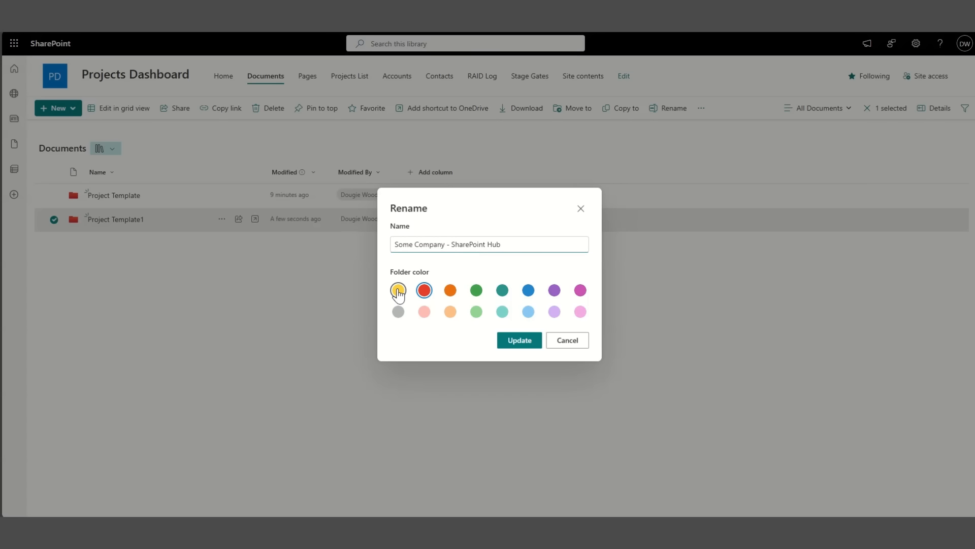
pyautogui.click(518, 340)
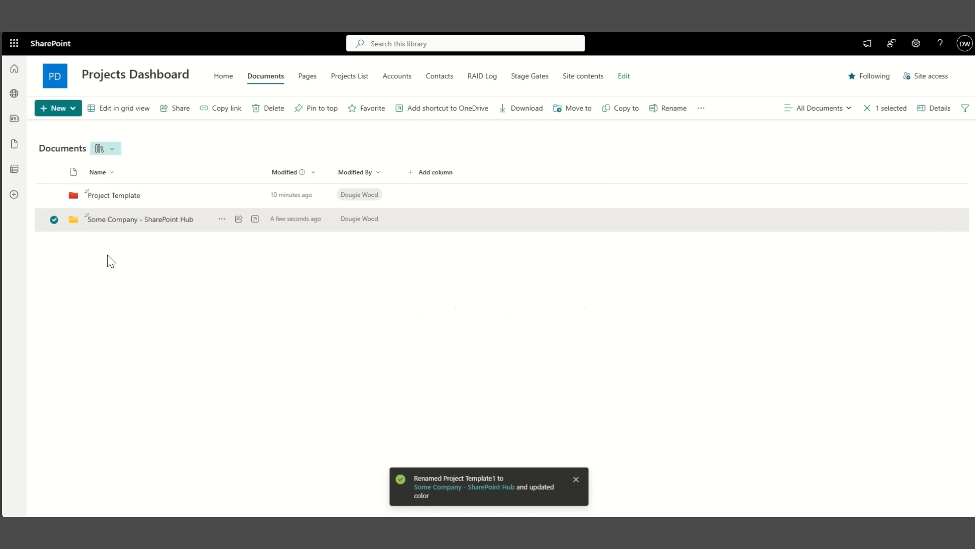
pyautogui.click(108, 255)
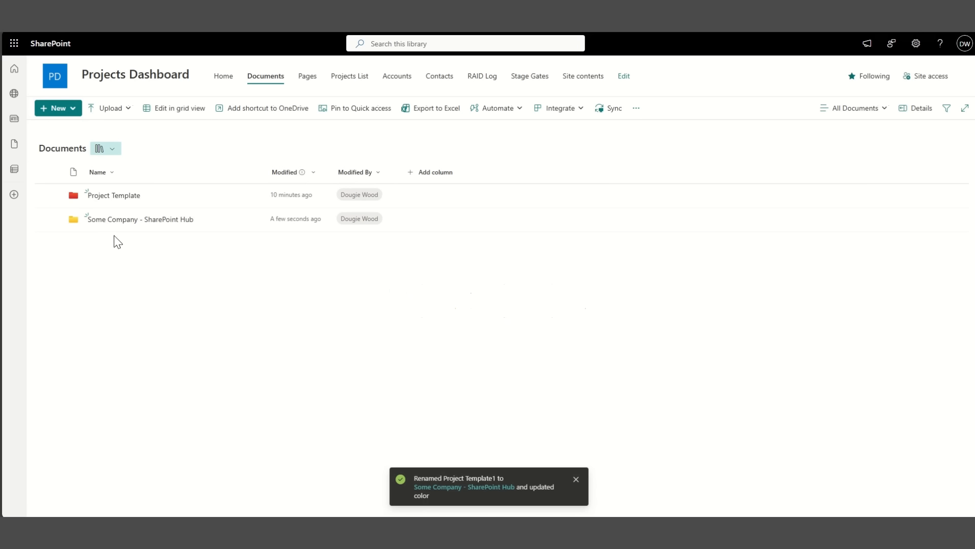
# Check the subfolders of Some Company - SharePoint Hub and the files in its 2 Workshop folder, and return to the library root.
pyautogui.click(167, 222)
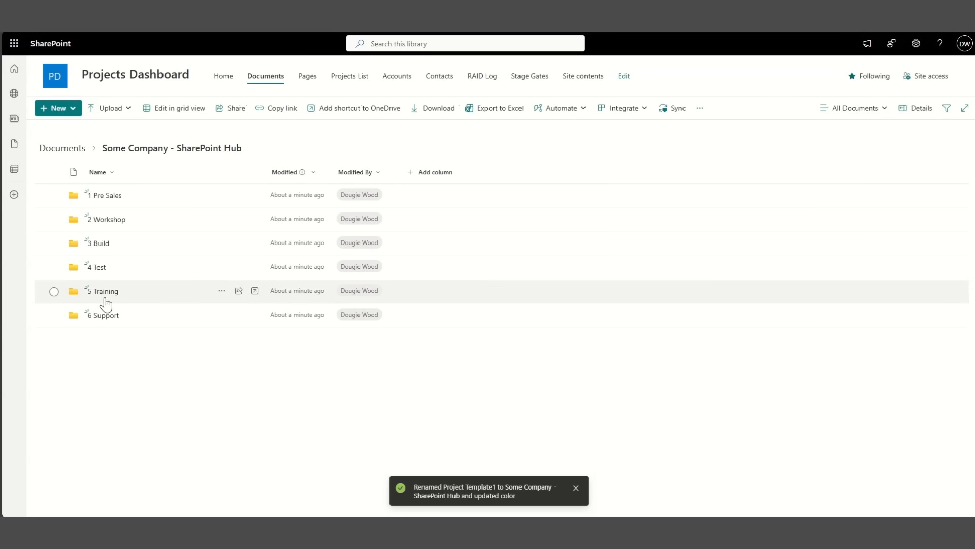
pyautogui.click(116, 223)
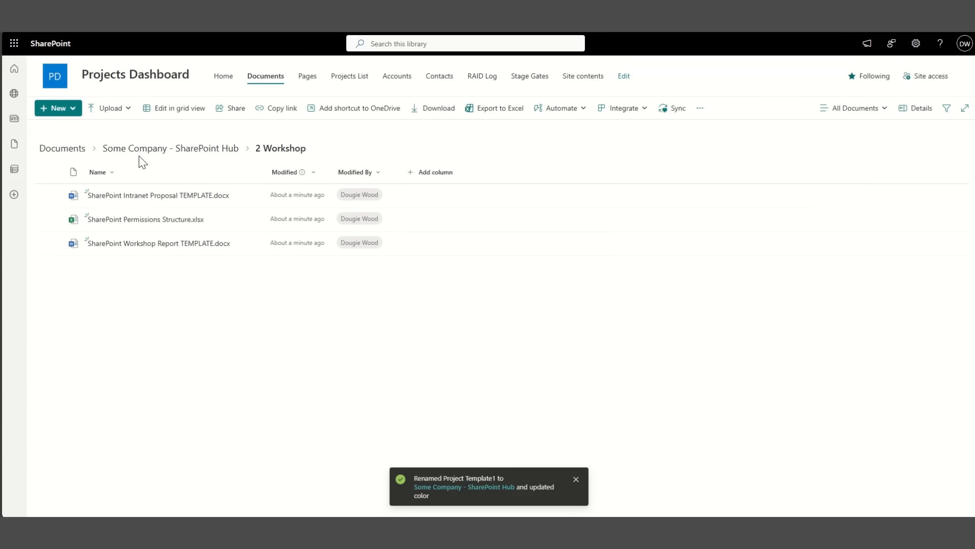
pyautogui.click(151, 152)
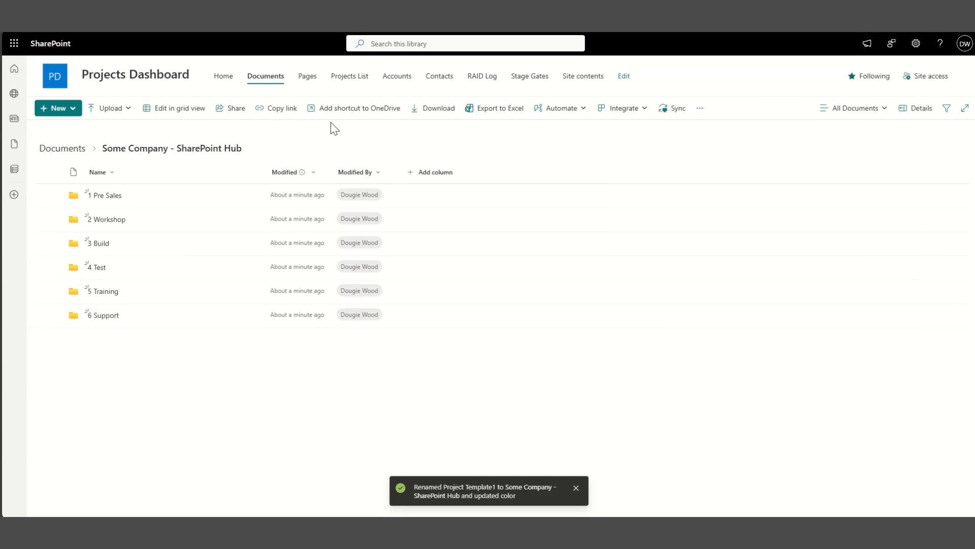
pyautogui.click(68, 151)
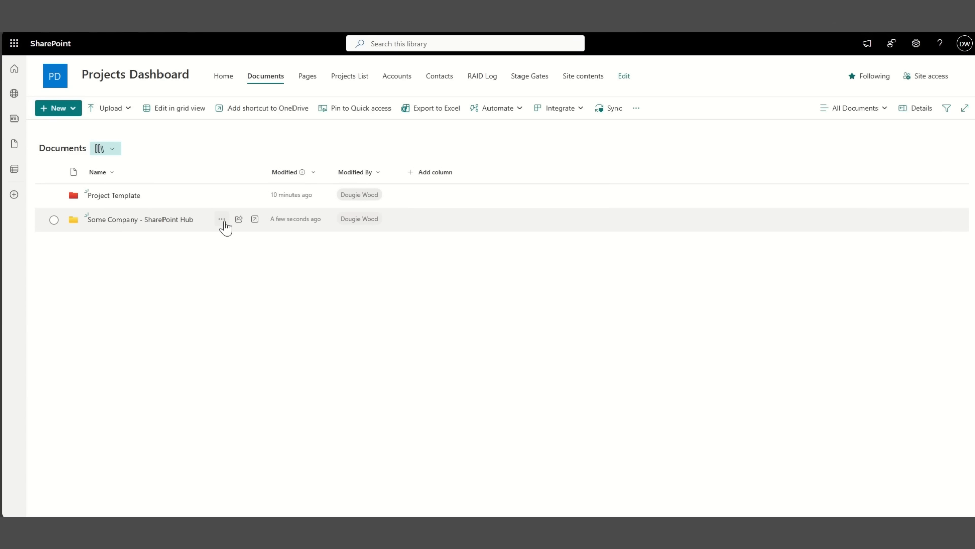
# Copy the sharing link of the Some Company - SharePoint Hub folder.
pyautogui.click(239, 224)
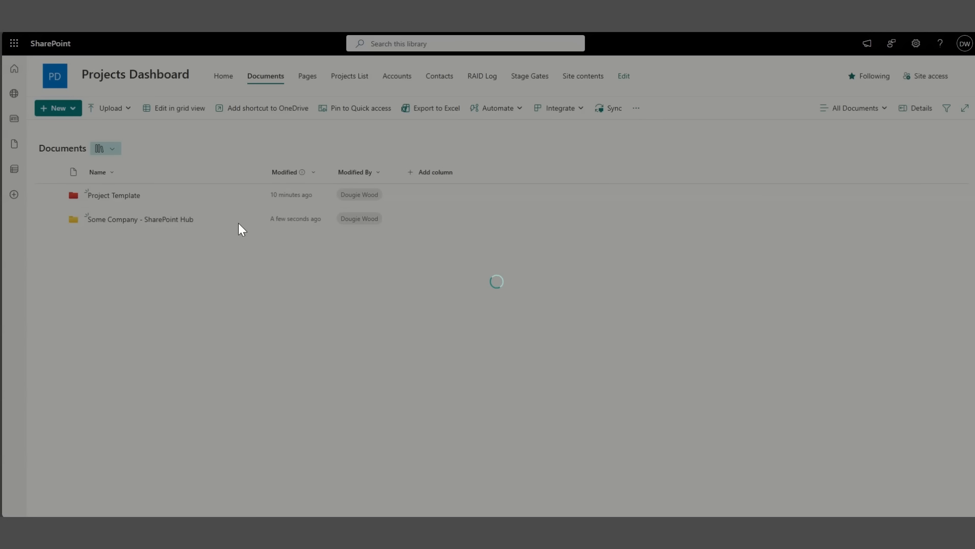
pyautogui.click(505, 339)
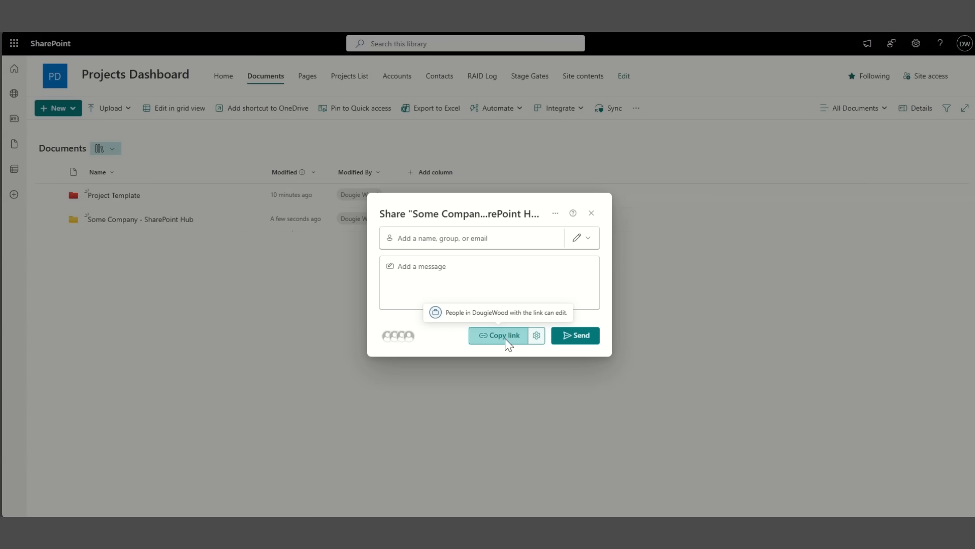
pyautogui.click(590, 213)
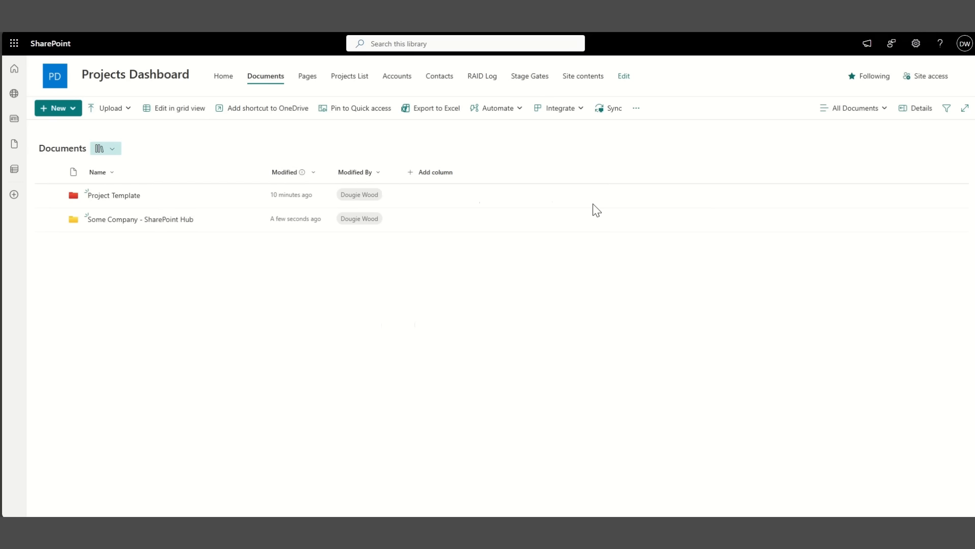
# In the Projects List, set the SharePoint Hub item's Documents link to the copied folder URL with alternative text "Project Documents" and save.
pyautogui.click(354, 80)
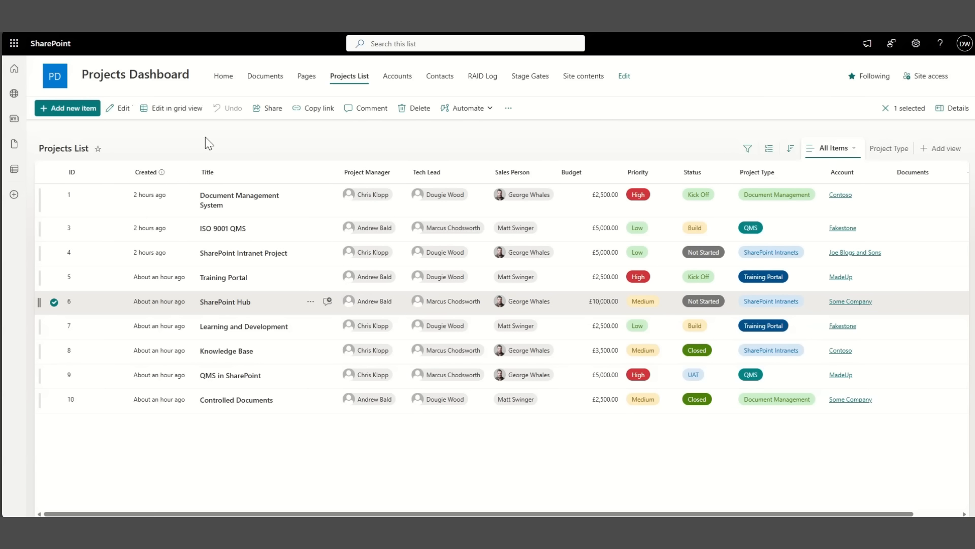
pyautogui.click(120, 111)
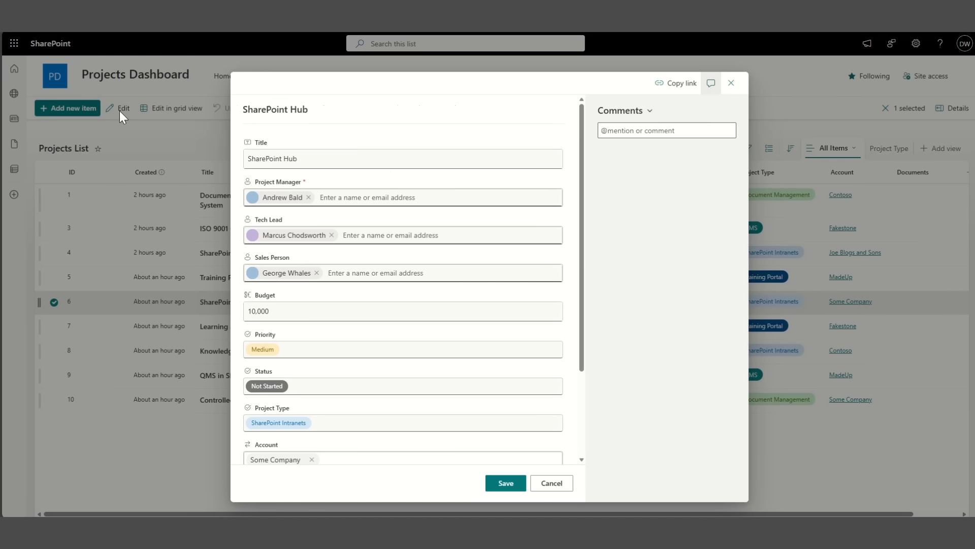
pyautogui.scroll(-3, 532, 366)
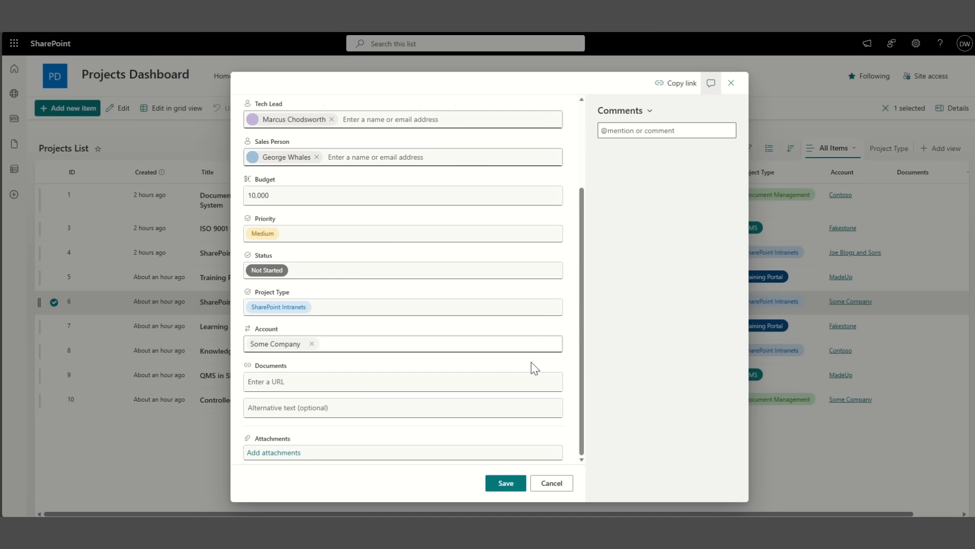
pyautogui.click(300, 380)
pyautogui.hotkey('ctrl', 'v')
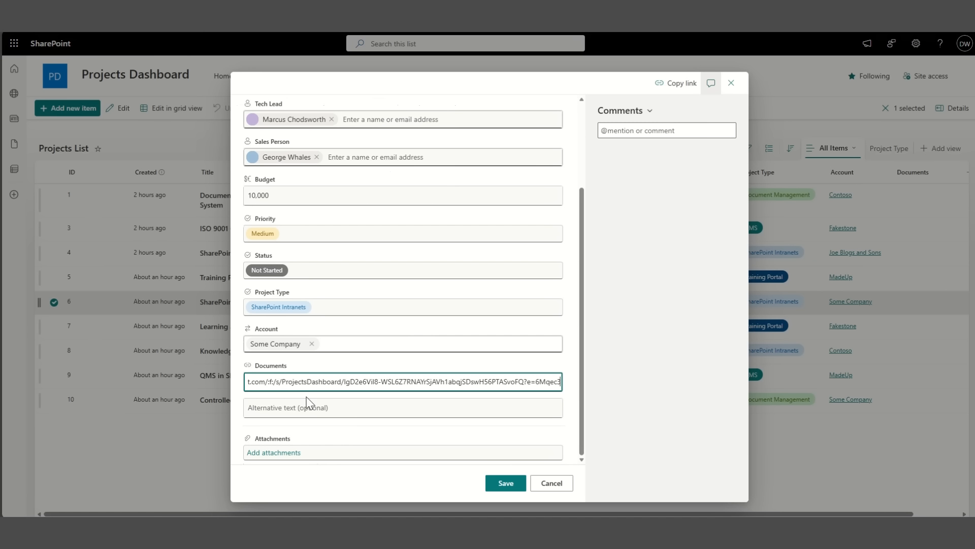
pyautogui.click(310, 407)
pyautogui.write('Pro')
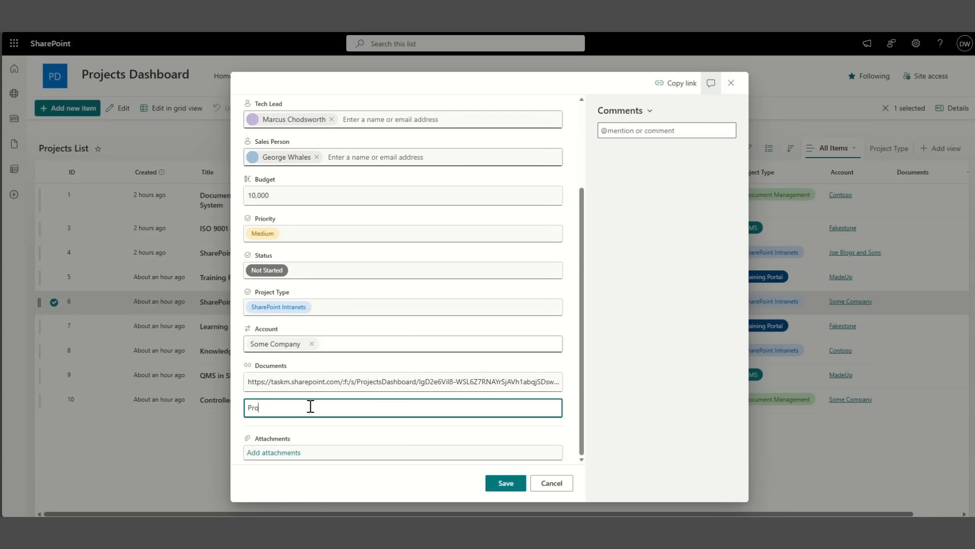
pyautogui.write('ject Documents')
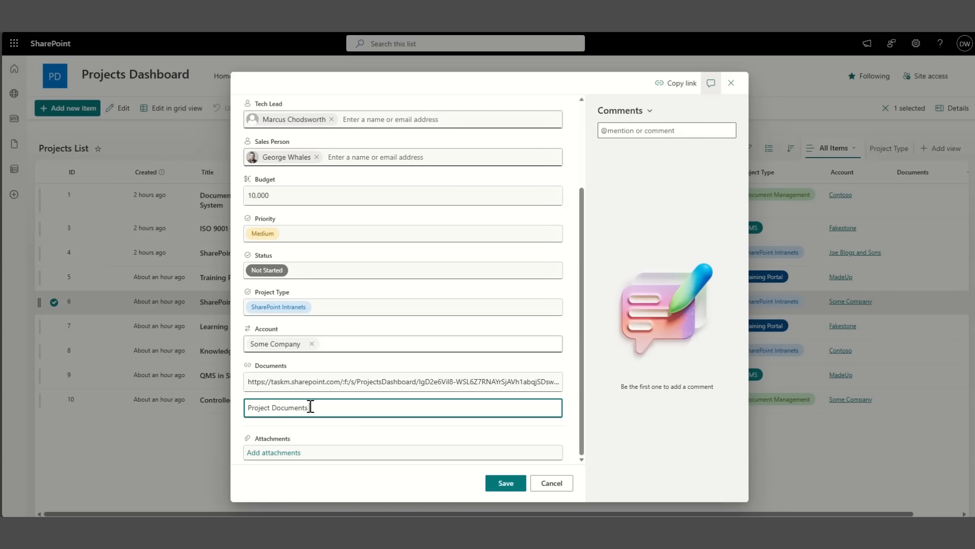
pyautogui.click(519, 487)
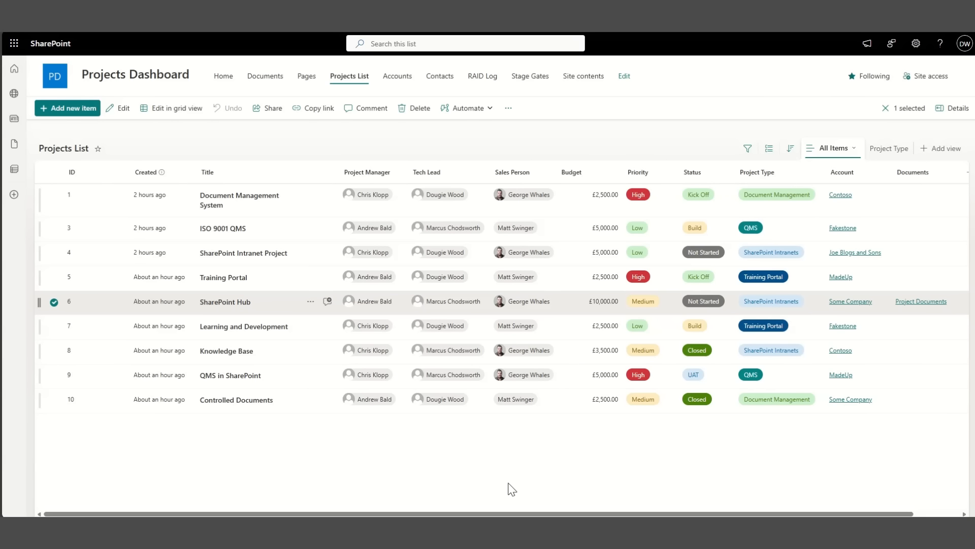
pyautogui.click(54, 302)
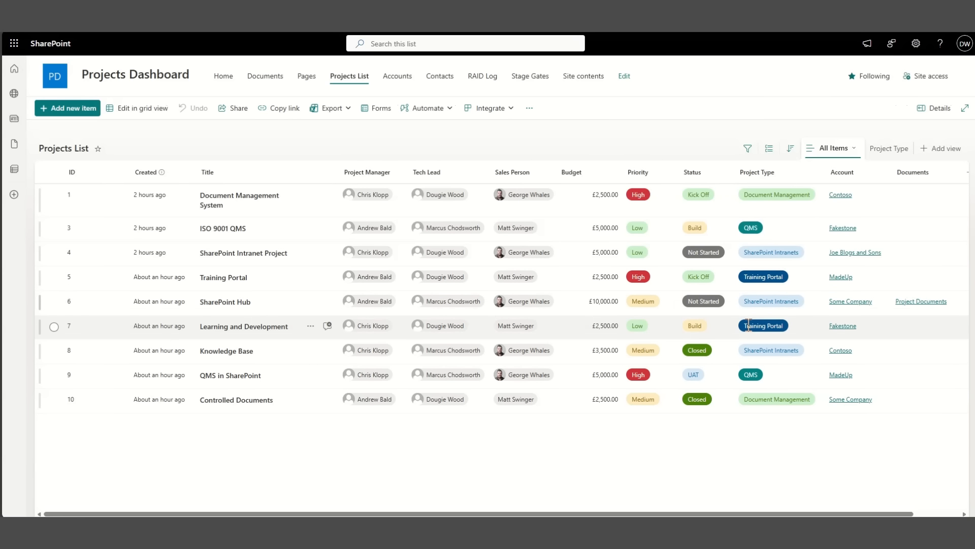
# Follow the SharePoint Hub project's Project Documents link, view its 2 Workshop folder and return to the Documents library root.
pyautogui.click(926, 303)
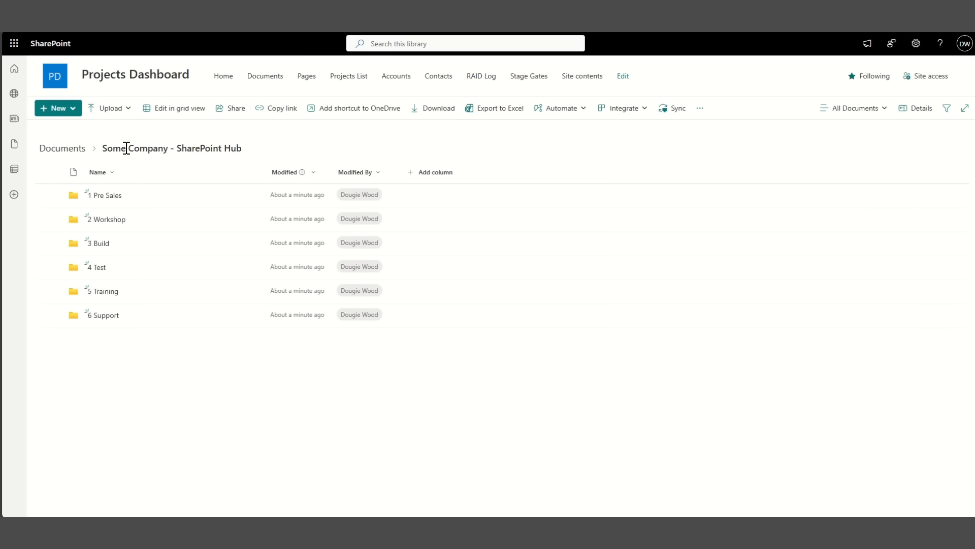
pyautogui.click(110, 220)
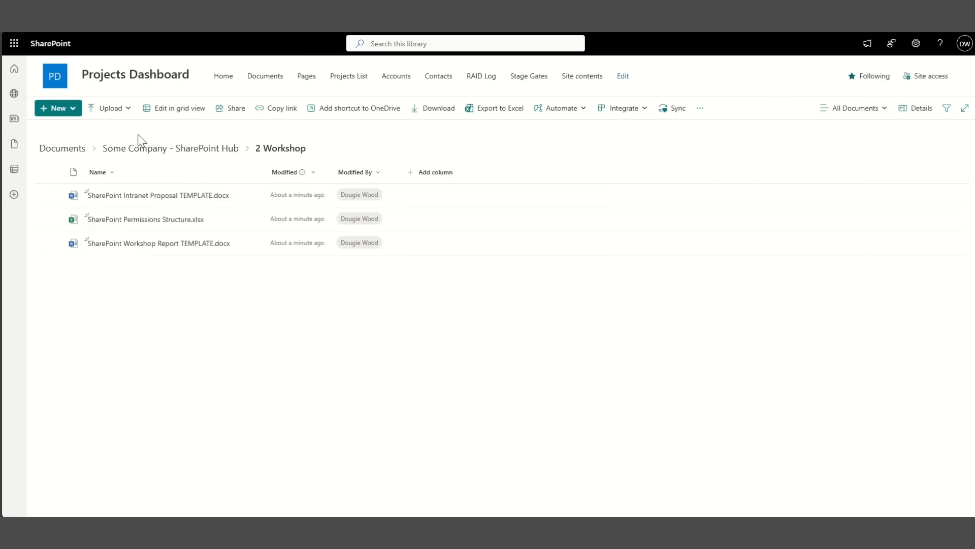
pyautogui.click(63, 149)
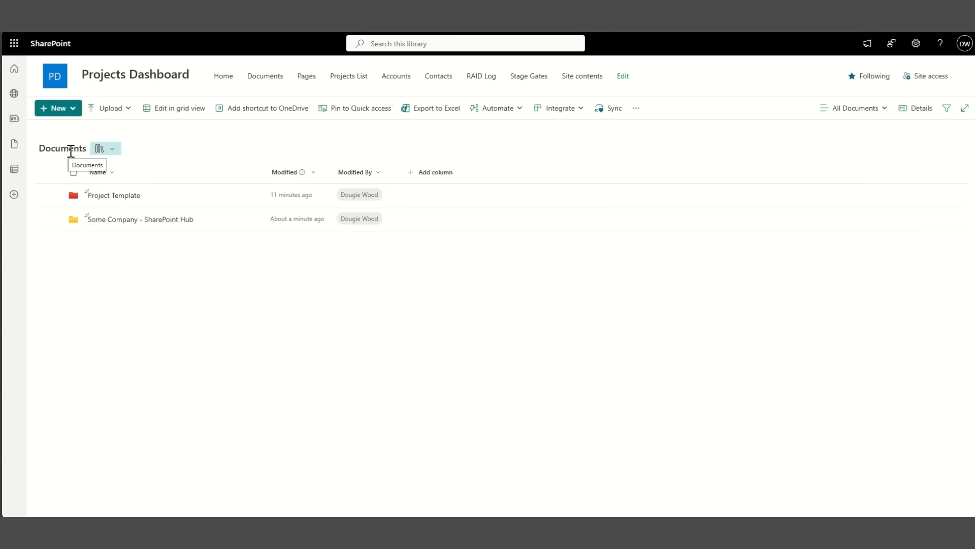